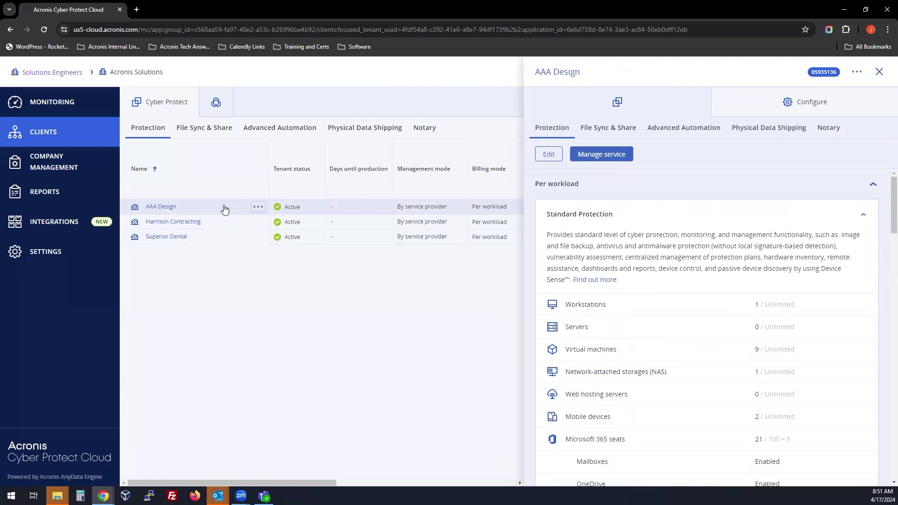
Open the AAA Design client's configuration and start editing its Protection service quotas
left_click(256, 207)
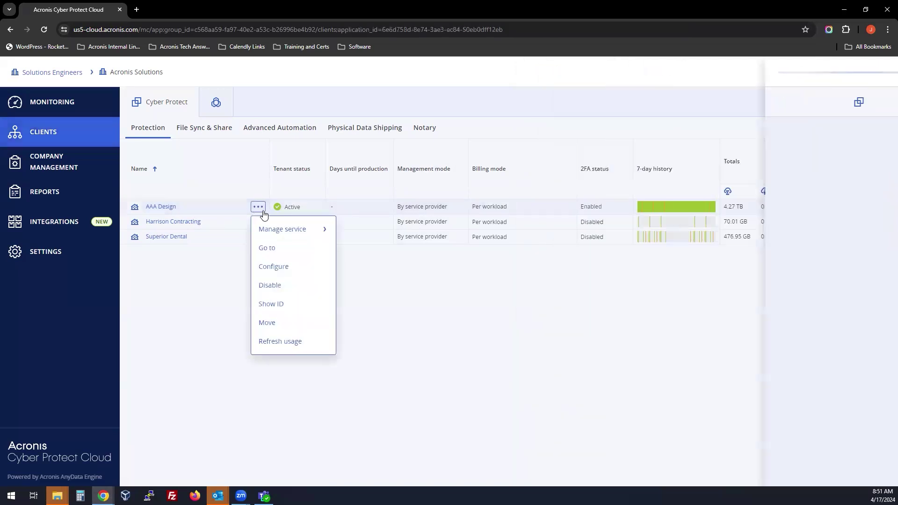
left_click(279, 267)
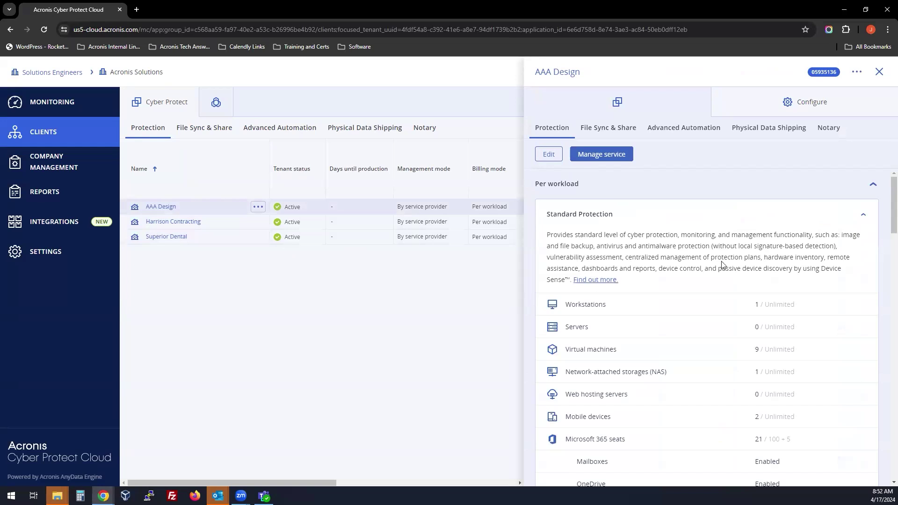
left_click(550, 156)
scroll(601, 247, "down", 2)
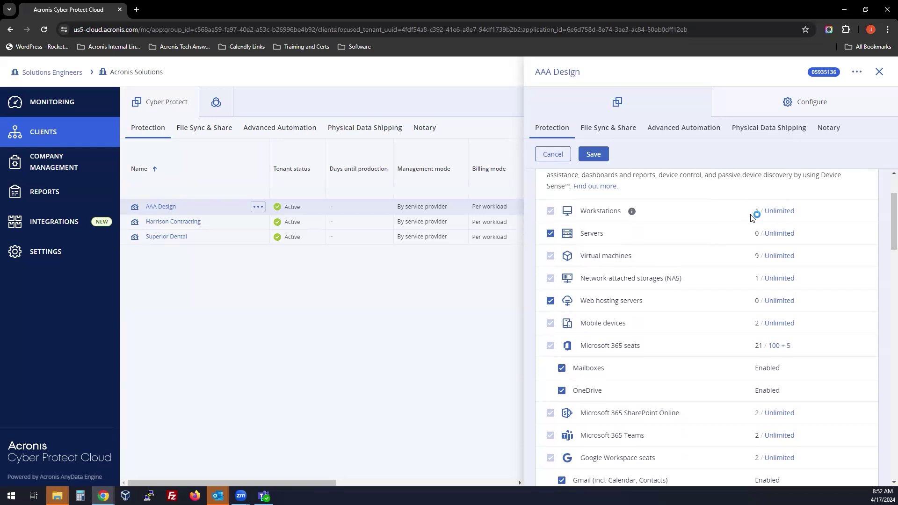
Set the Standard Protection workstations quota to 5 as a hard quota with an overage of 5
left_click(785, 212)
left_click(796, 270)
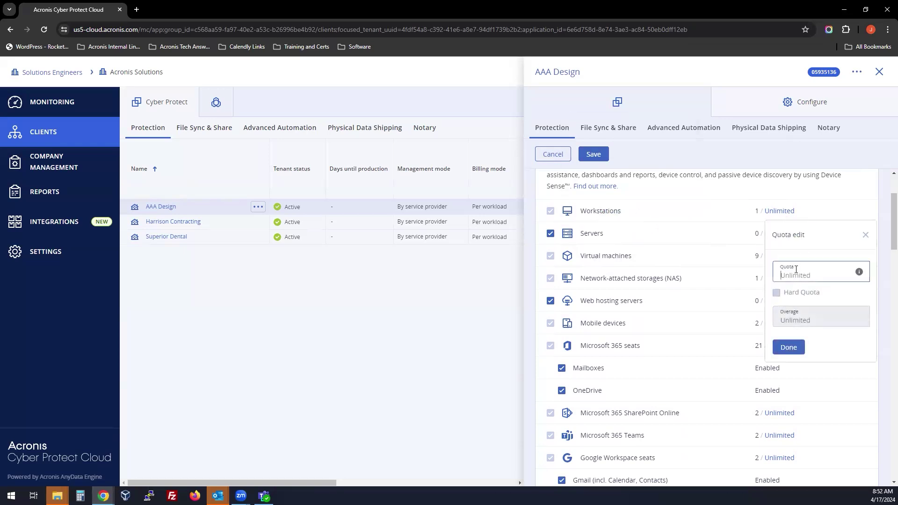
type("5")
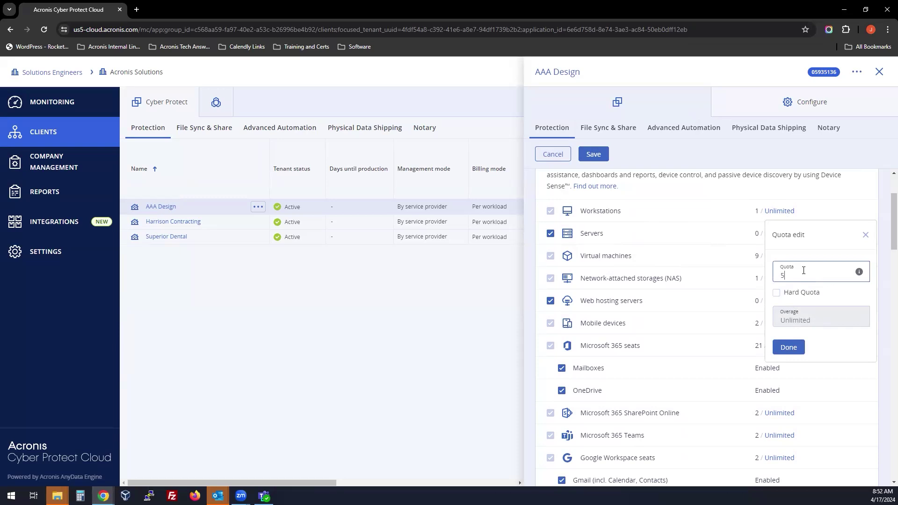
left_click(777, 294)
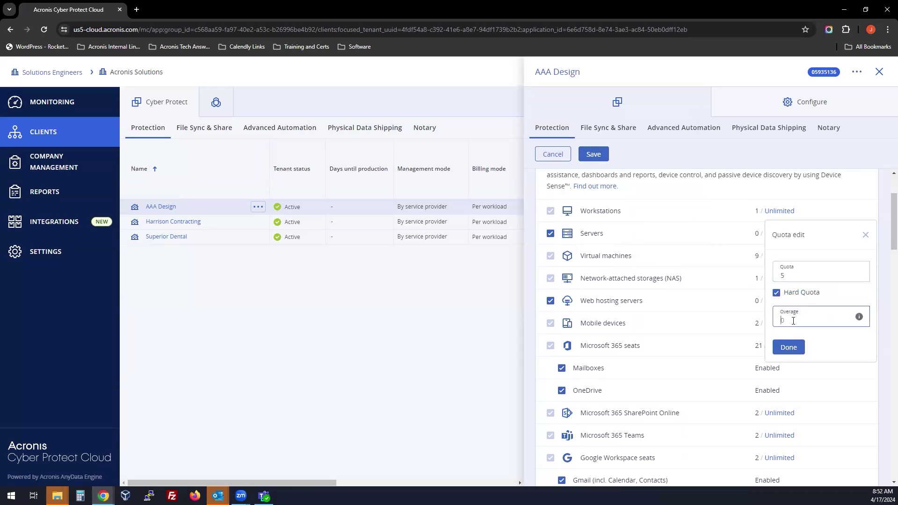
left_click(795, 319)
type("5")
Remove the workstations hard quota and clear the quota value to make it unlimited again
left_click(777, 293)
left_click(798, 276)
key("BackSpace")
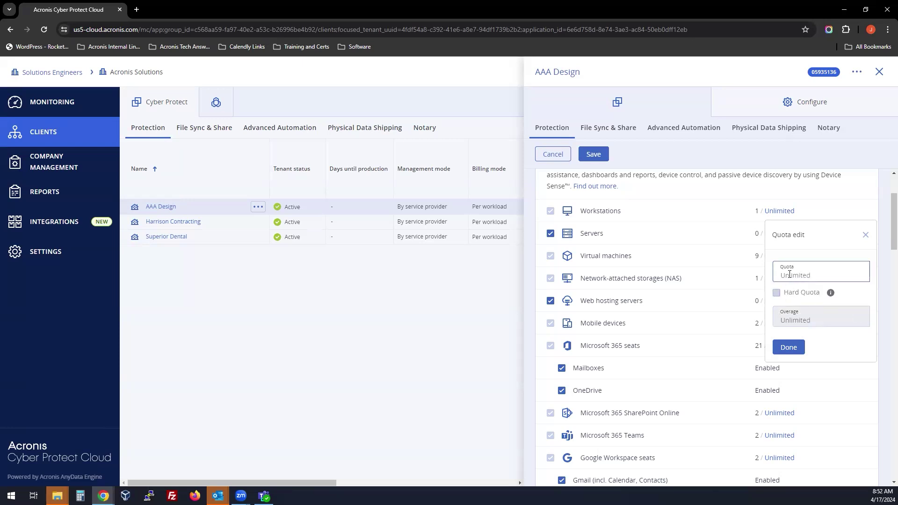
left_click(790, 348)
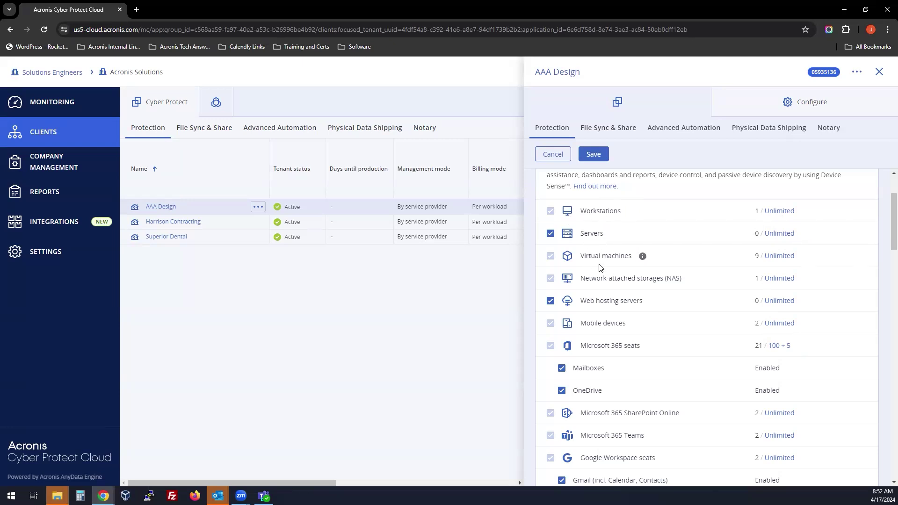
Examine the quotas of the remaining standard workloads, the advanced protection packs and the Acronis Cloud resources
scroll(593, 310, "down", 2)
scroll(591, 312, "down", 4)
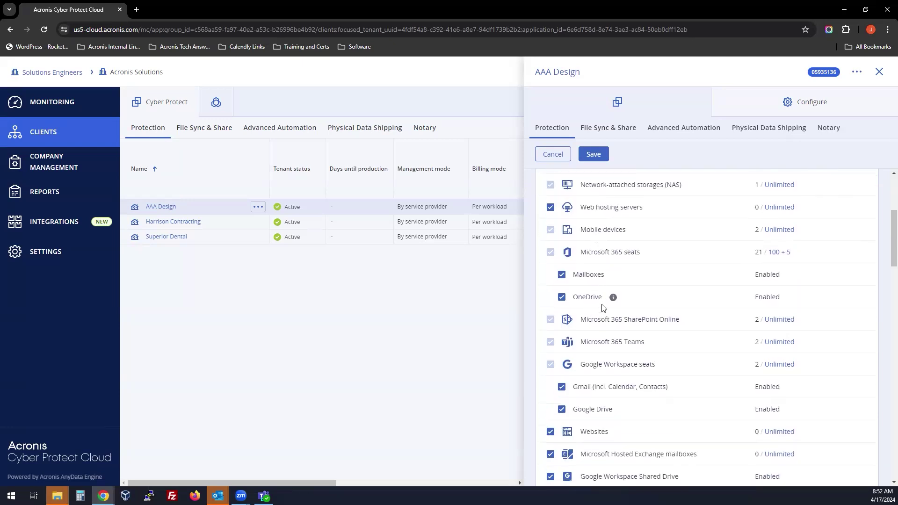
scroll(595, 334, "down", 3)
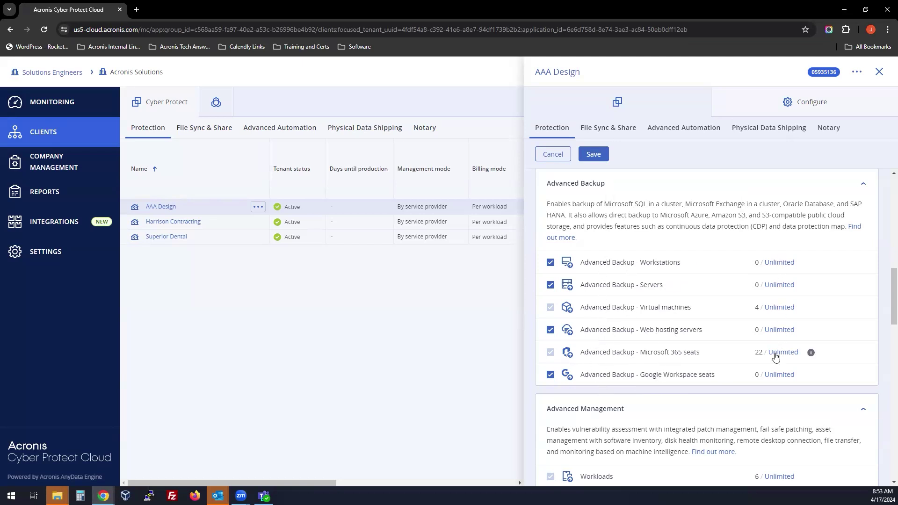
scroll(701, 358, "down", 4)
scroll(617, 322, "down", 5)
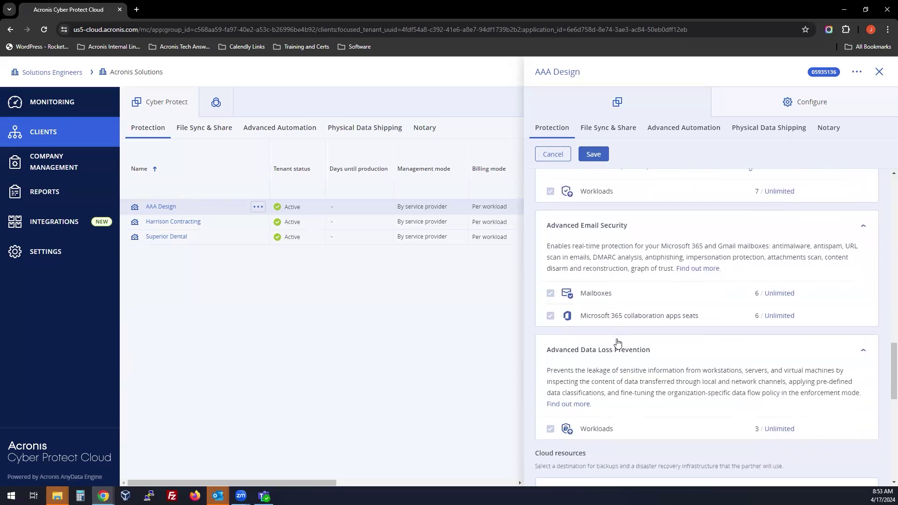
scroll(618, 343, "down", 5)
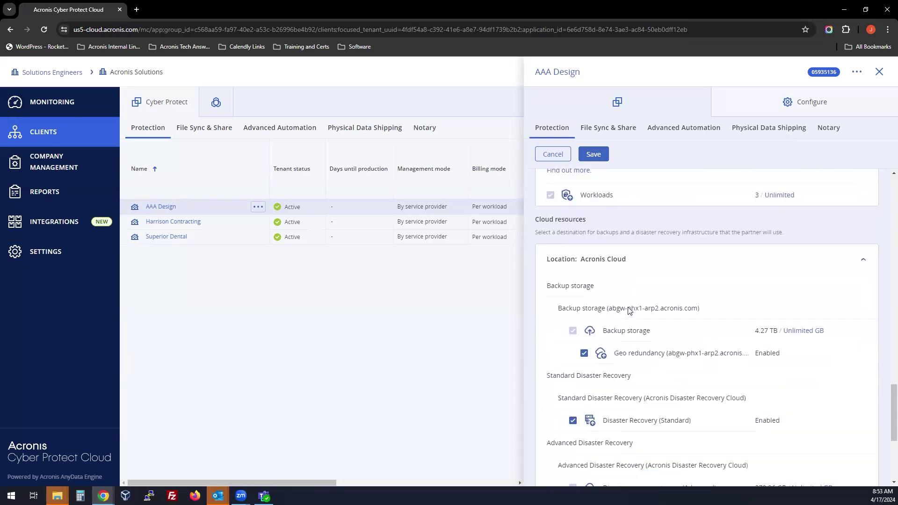
scroll(642, 300, "down", 1)
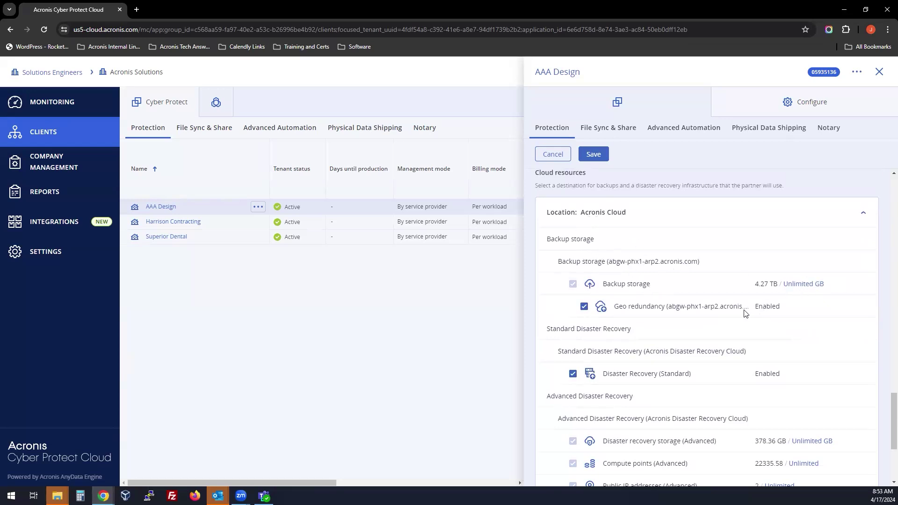
scroll(758, 294, "down", 1)
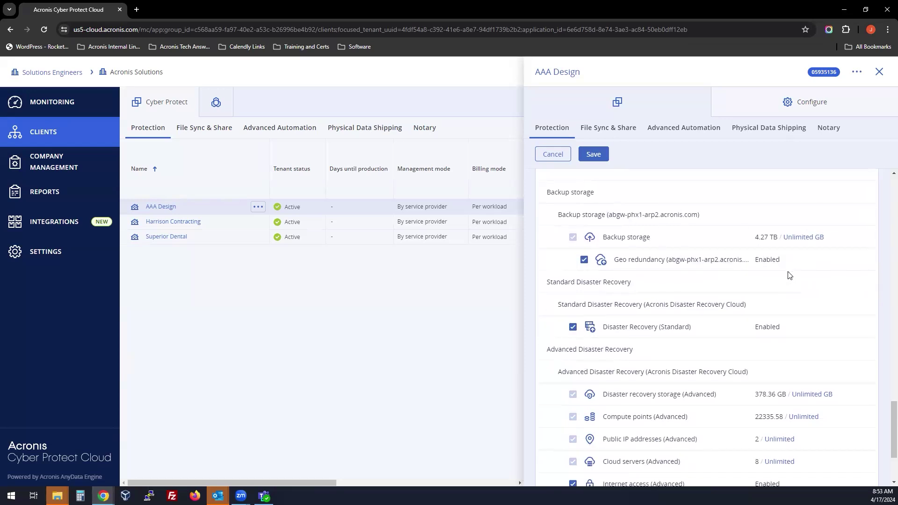
Look at the size units available for the Acronis Cloud backup storage quota, and leave it without changes
left_click(805, 236)
left_click(873, 298)
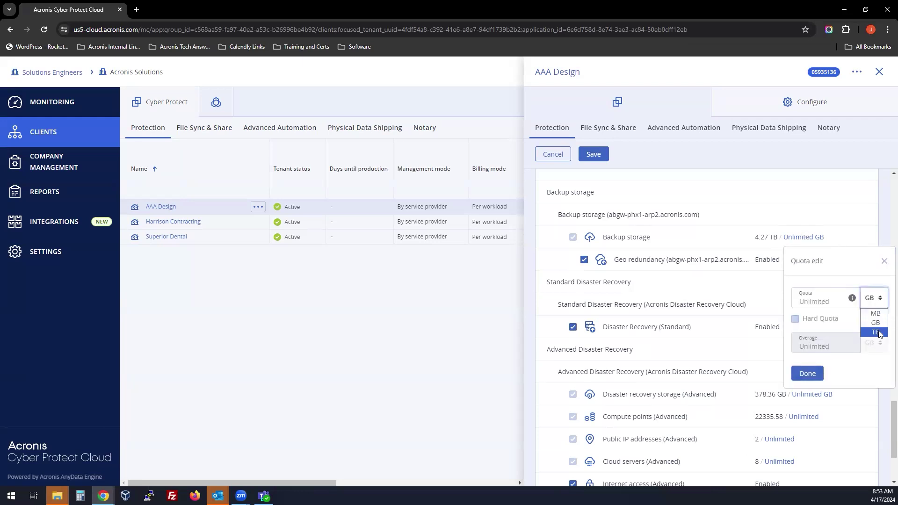
left_click(831, 206)
Review the disaster recovery and local backup quotas, and return to the Standard Protection and Advanced Backup items
scroll(700, 328, "down", 2)
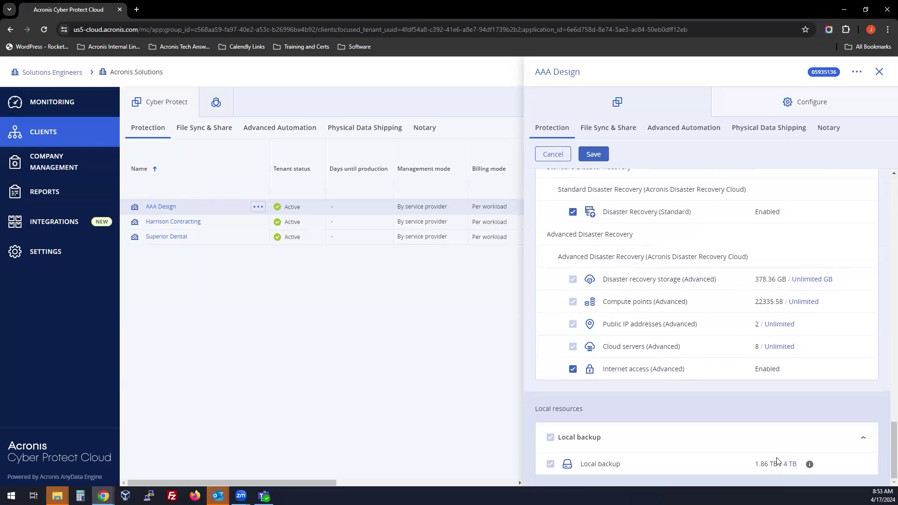
scroll(650, 317, "up", 5)
scroll(644, 316, "up", 10)
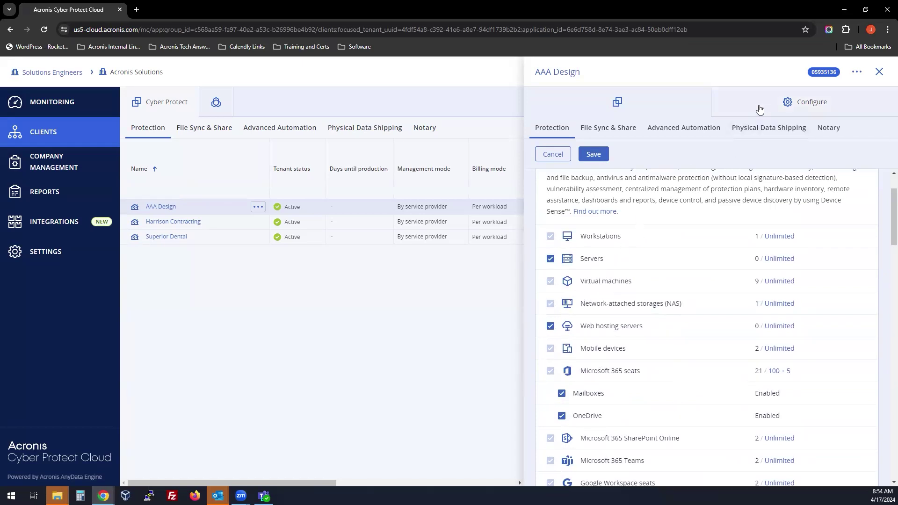
scroll(585, 327, "down", 10)
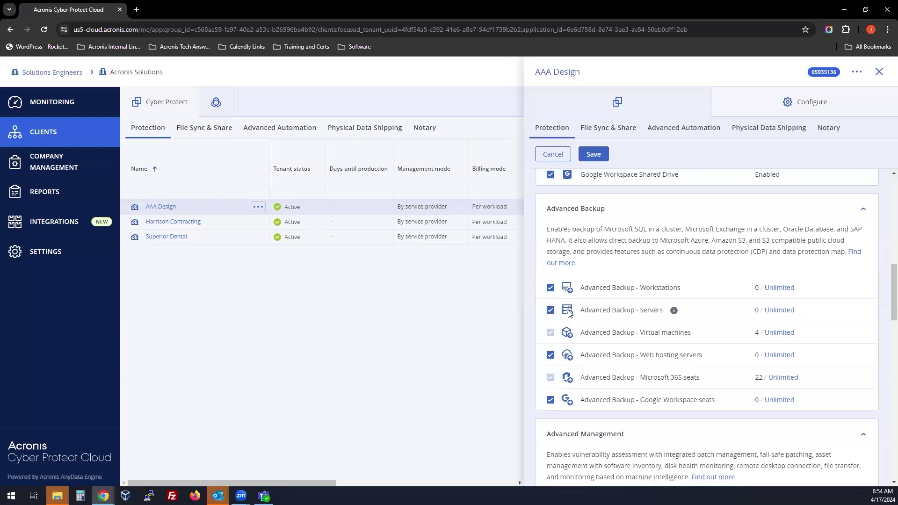
scroll(865, 206, "down", 2)
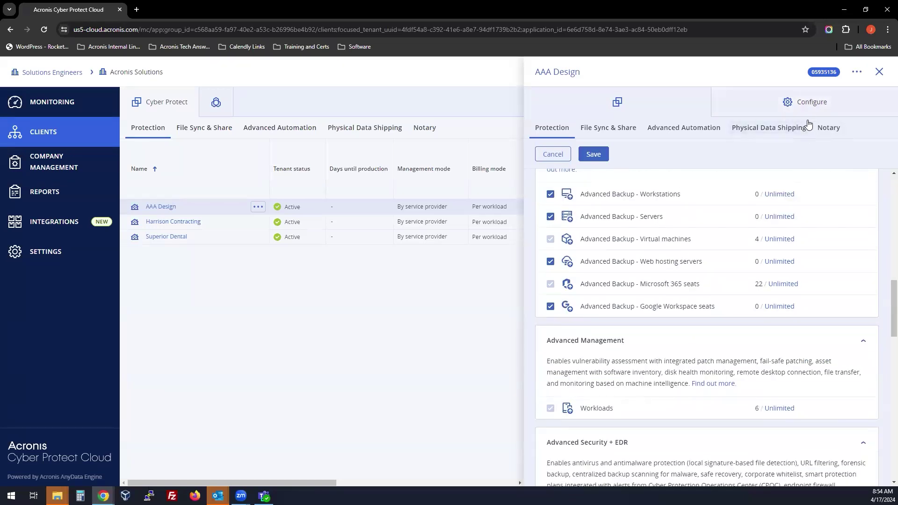
Open the client's service configuration and examine the Protection and File Sync & Share billing modes, packs and additional services
left_click(814, 107)
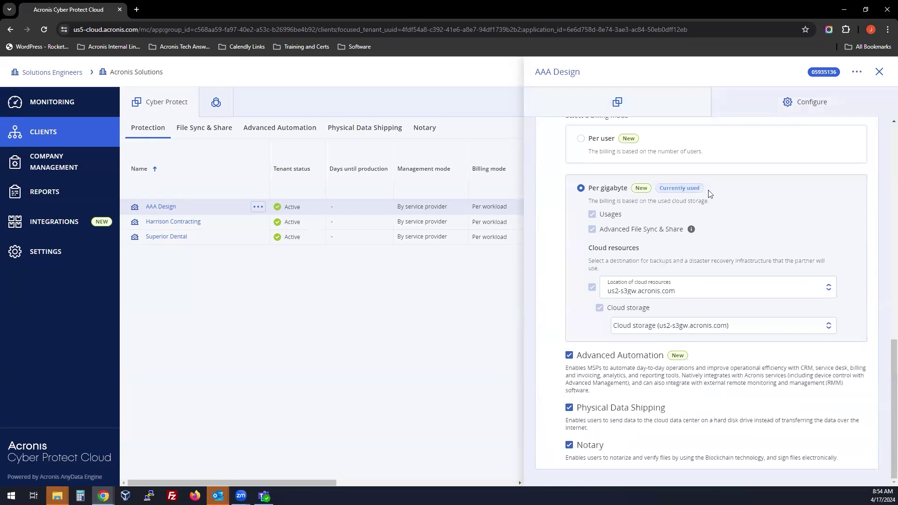
scroll(706, 195, "up", 5)
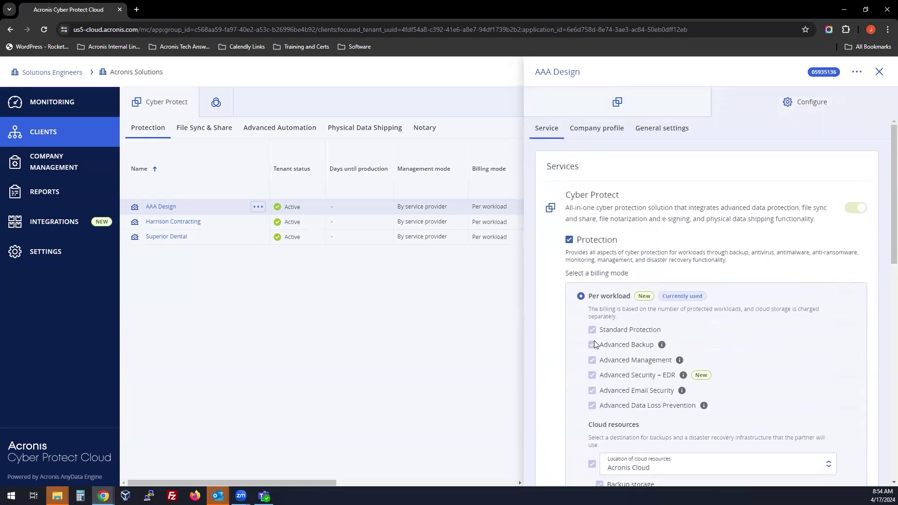
scroll(595, 344, "down", 2)
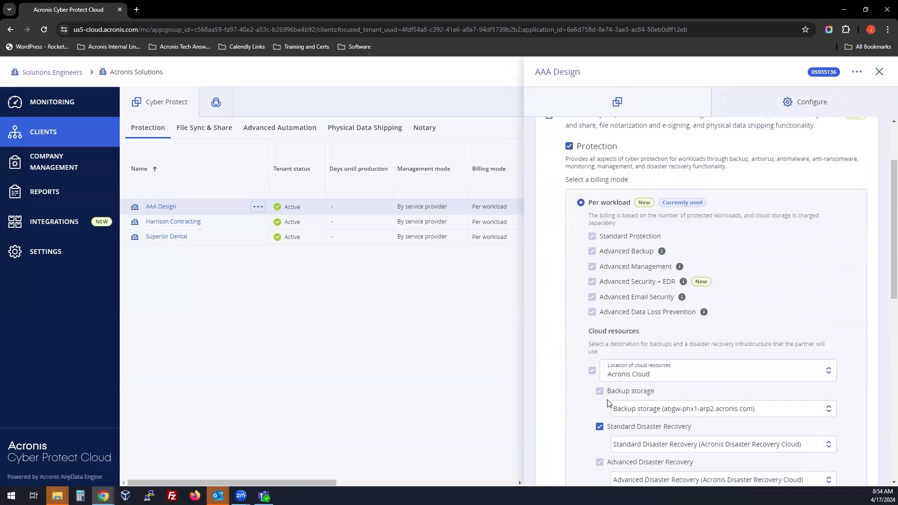
scroll(608, 403, "down", 3)
scroll(605, 362, "down", 5)
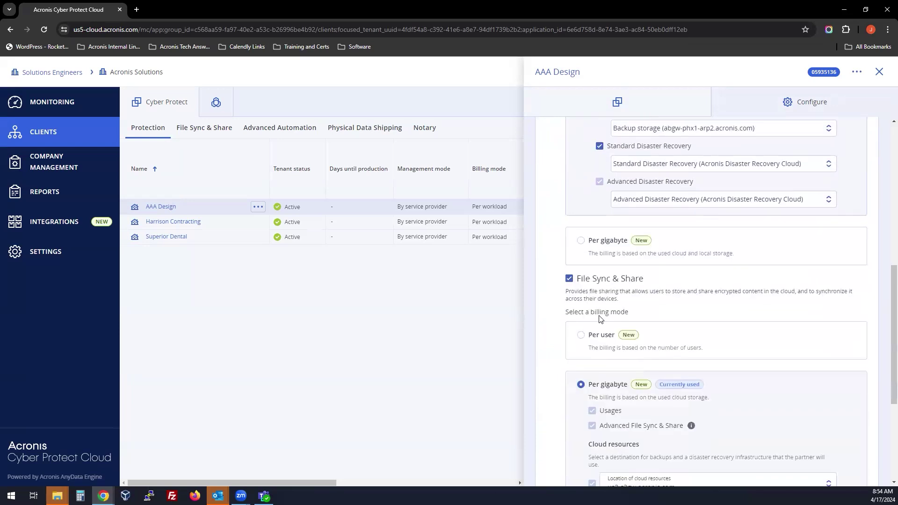
scroll(603, 397, "down", 1)
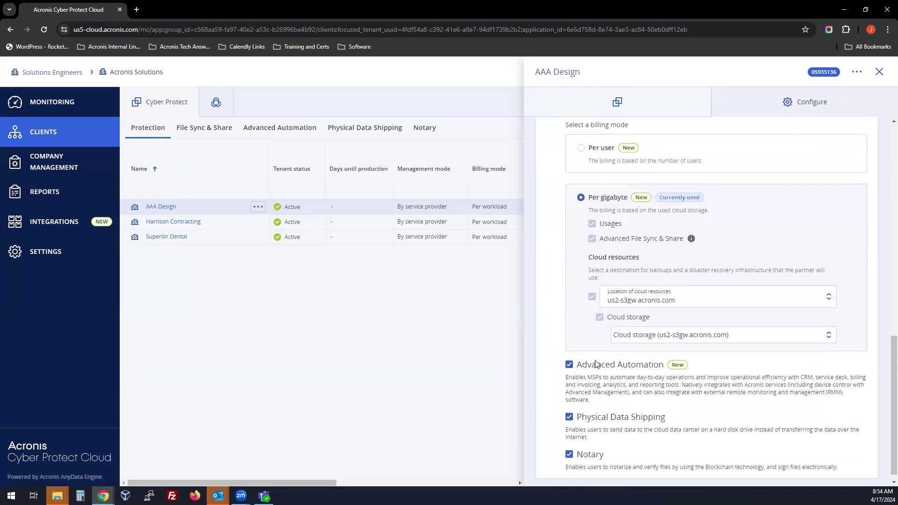
scroll(602, 365, "up", 10)
scroll(603, 345, "up", 1)
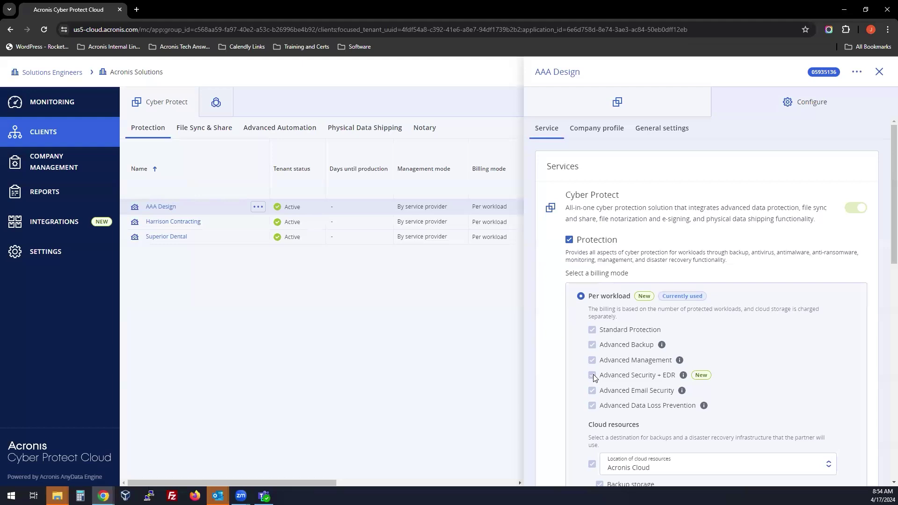
Turn Standard Disaster Recovery off and back on for the Acronis Cloud location, and dismiss both notifications
mouse_move(593, 378)
scroll(597, 374, "down", 4)
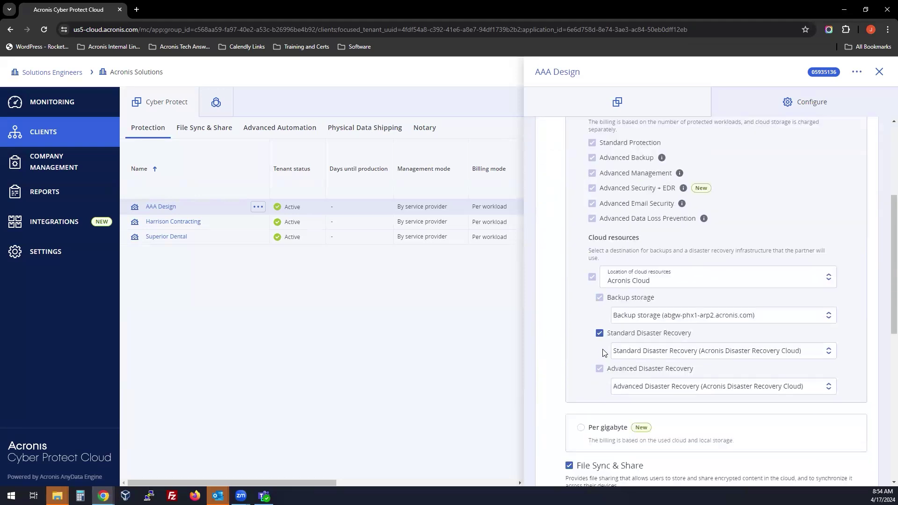
left_click(600, 334)
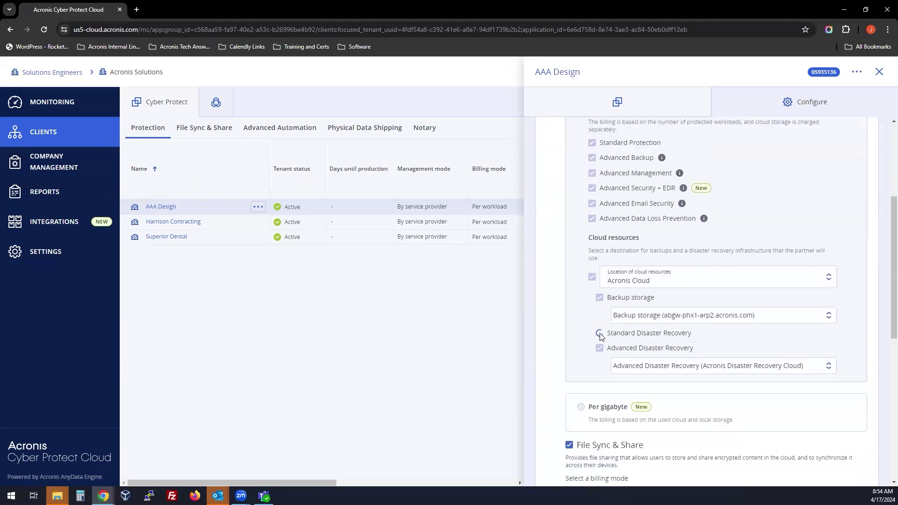
left_click(600, 335)
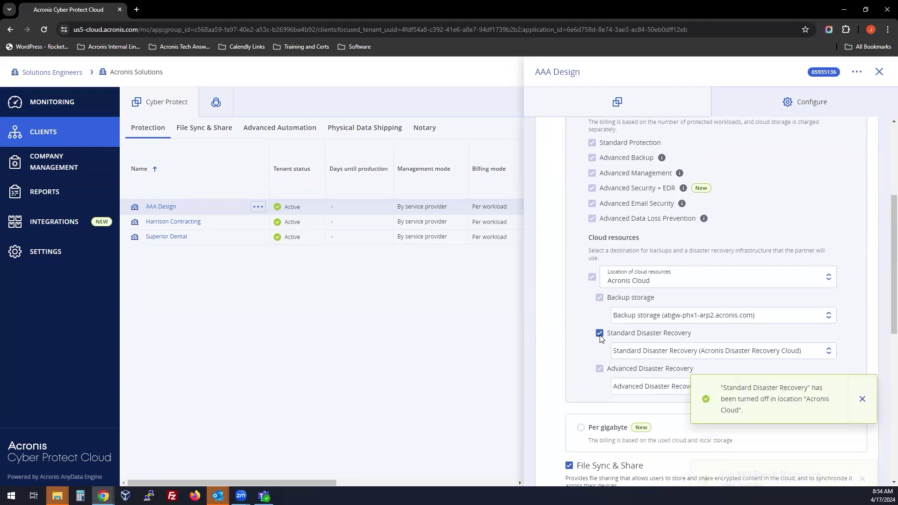
scroll(617, 313, "up", 5)
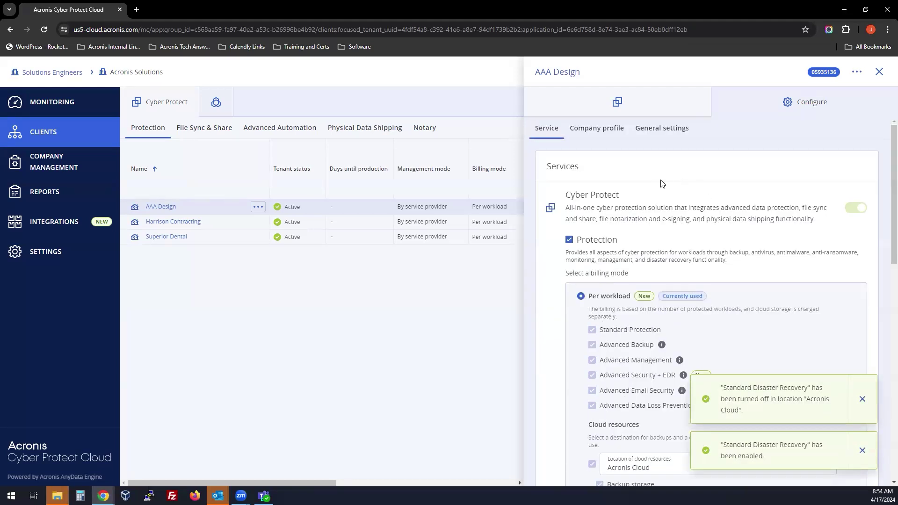
left_click(862, 399)
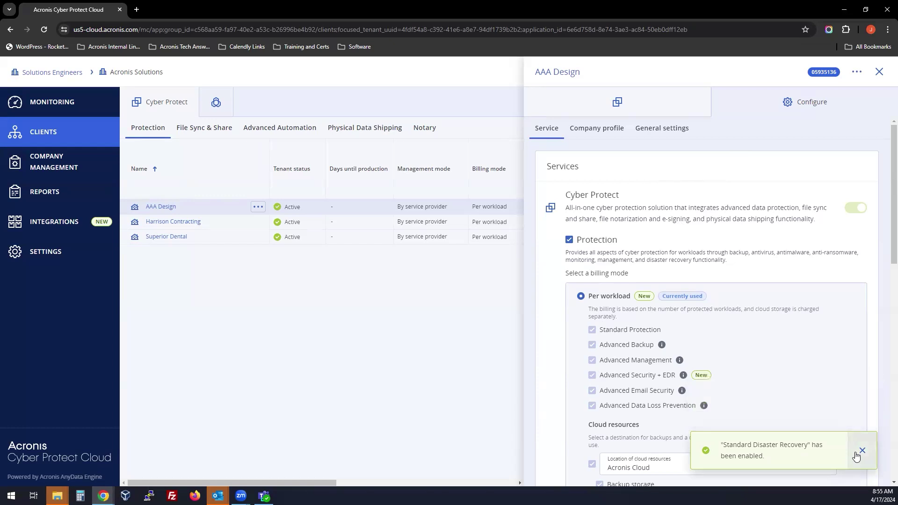
left_click(863, 451)
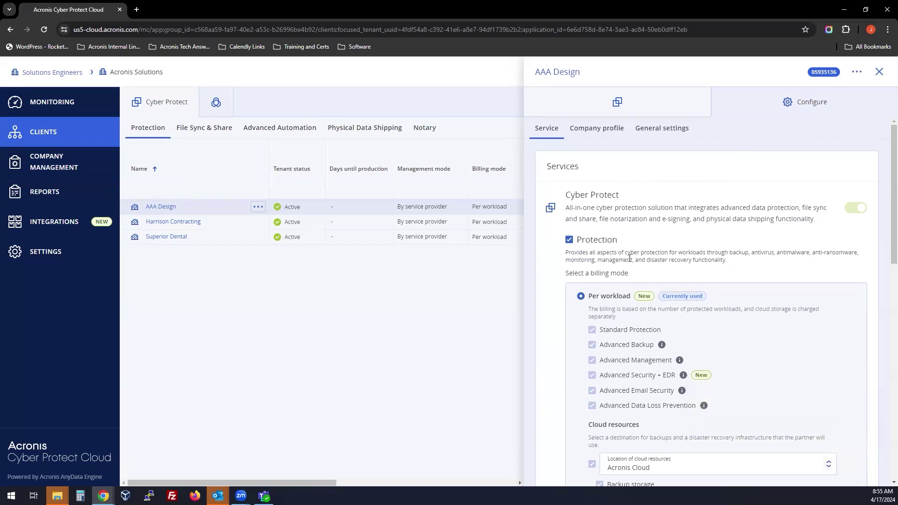